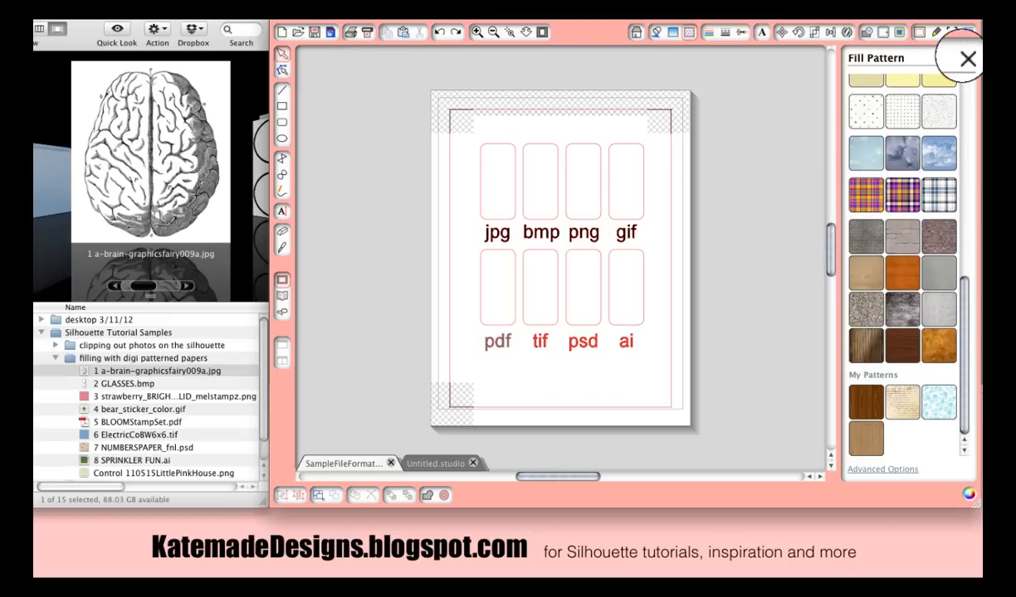
- Close the Fill Pattern panel and drop the brain JPG file into the rounded shape above jpg
left_click(963, 59)
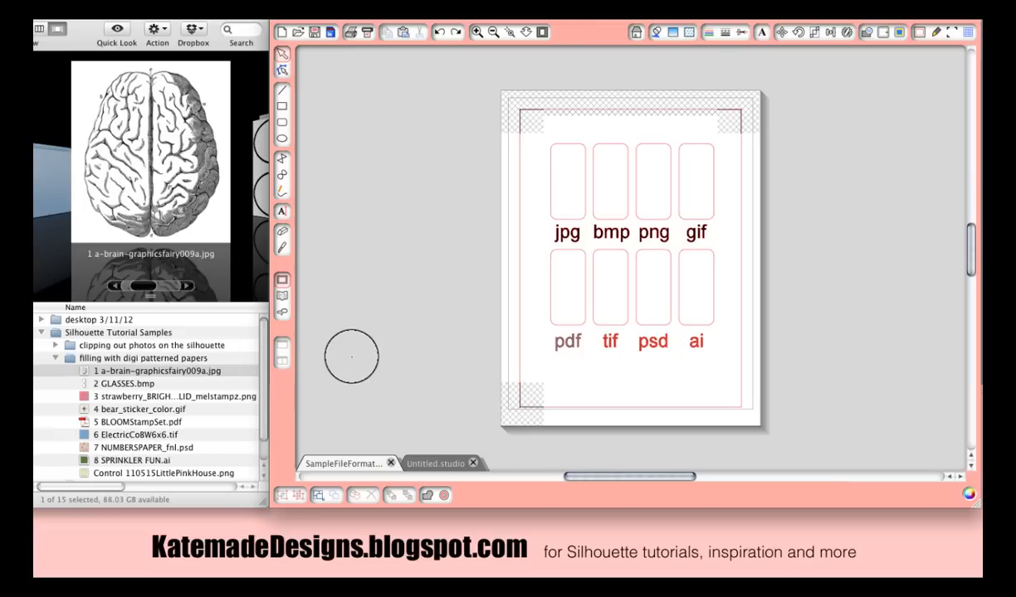
left_click_drag(125, 371, 570, 205)
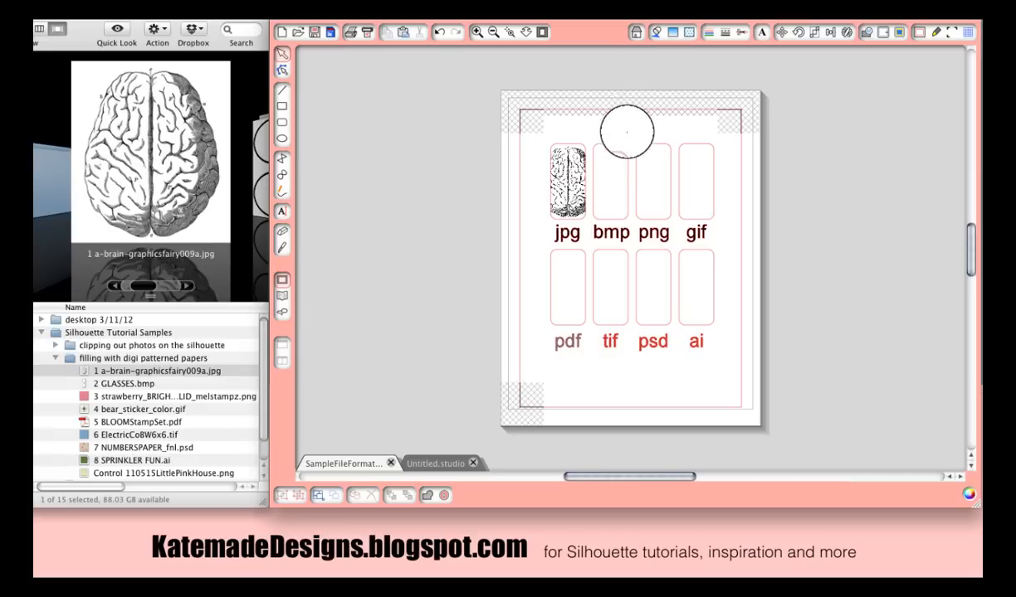
left_click(594, 142)
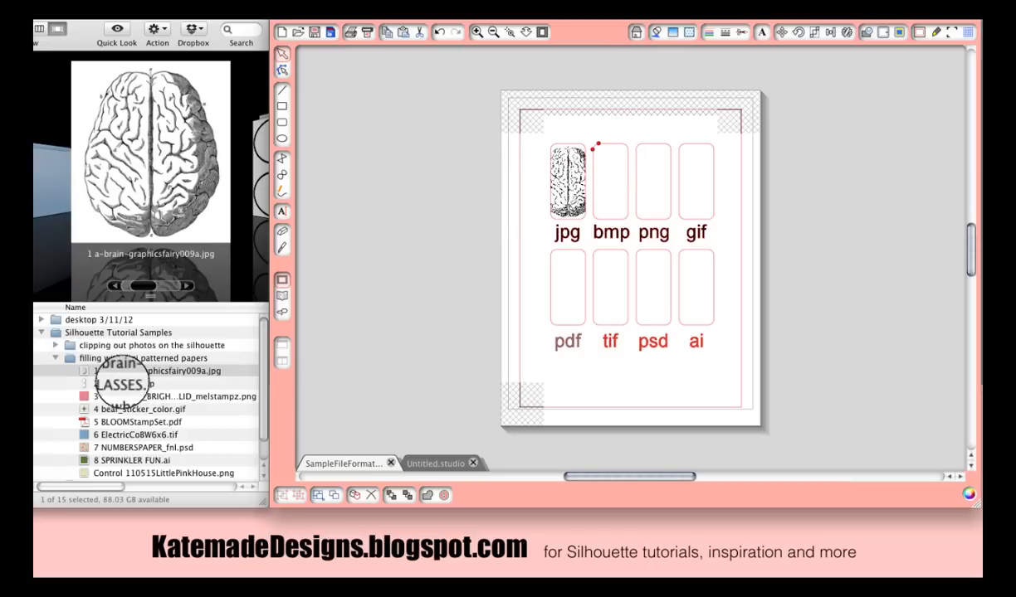
- Drop GLASSES.bmp, the strawberry PNG and the bear sticker GIF into the shapes above bmp, png and gif
left_click_drag(145, 381, 614, 187)
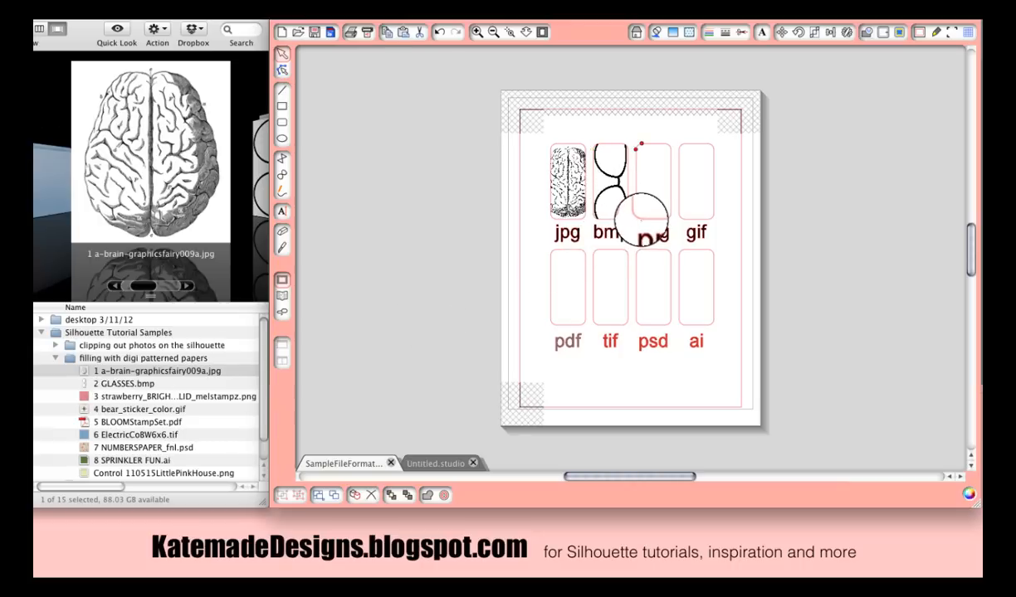
left_click_drag(124, 396, 631, 197)
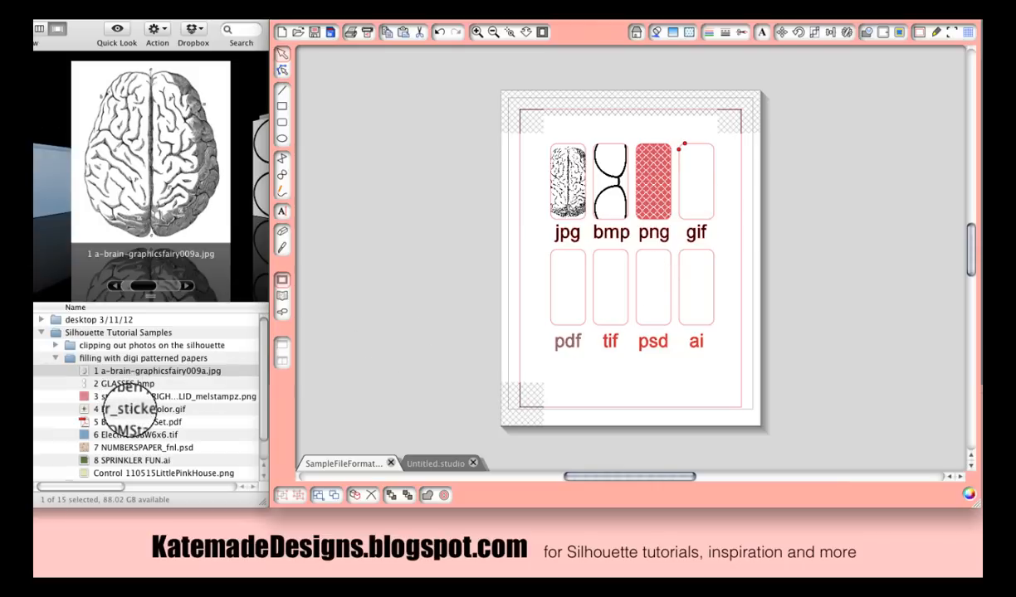
left_click_drag(128, 408, 699, 200)
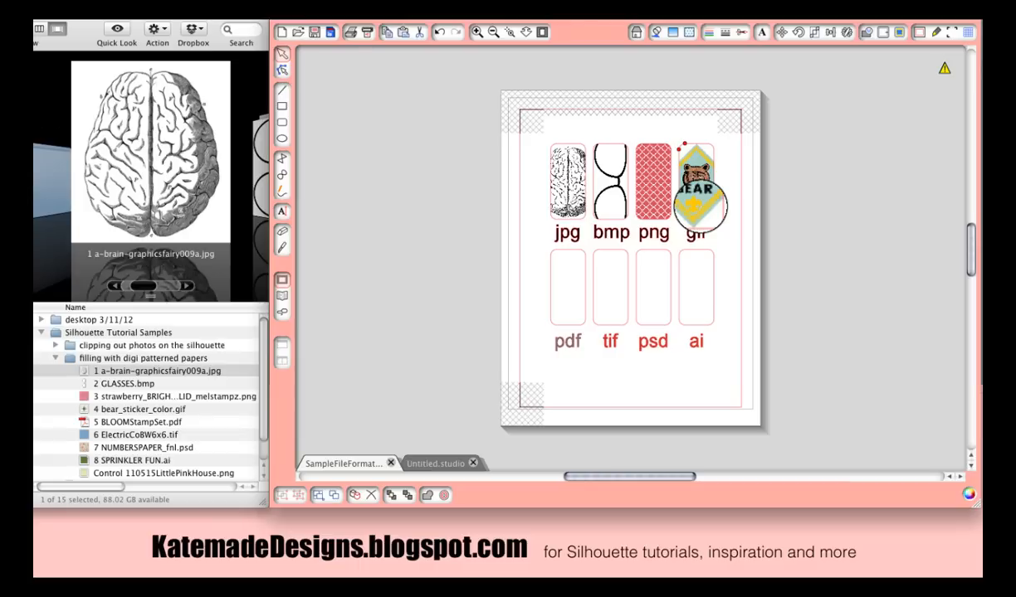
- Drop the BLOOMStampSet PDF and ElectricCoBW6x6.tif into the shapes above pdf and tif
mouse_move(944, 68)
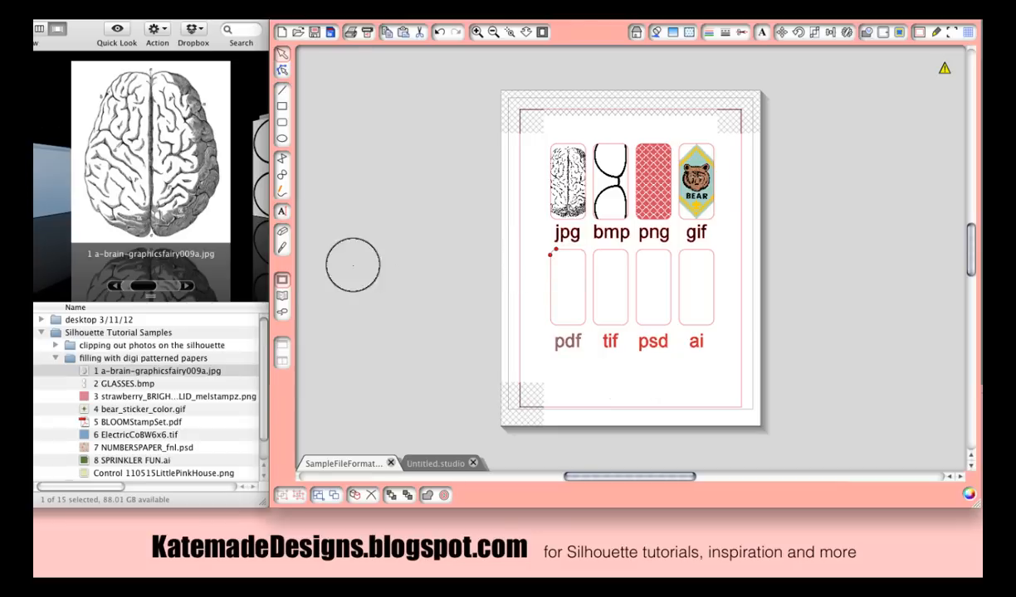
left_click(144, 423)
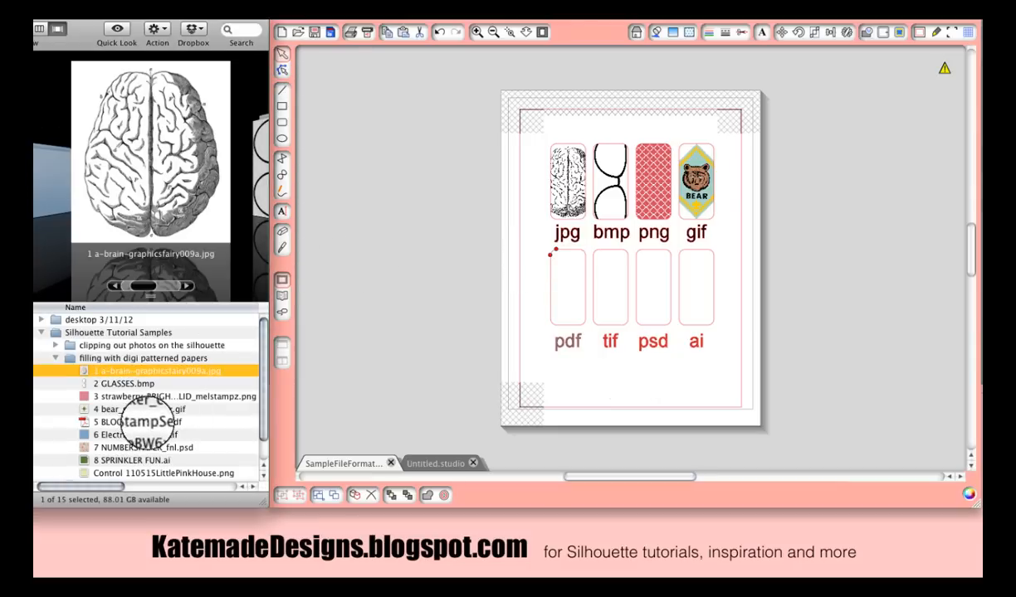
left_click_drag(140, 421, 564, 297)
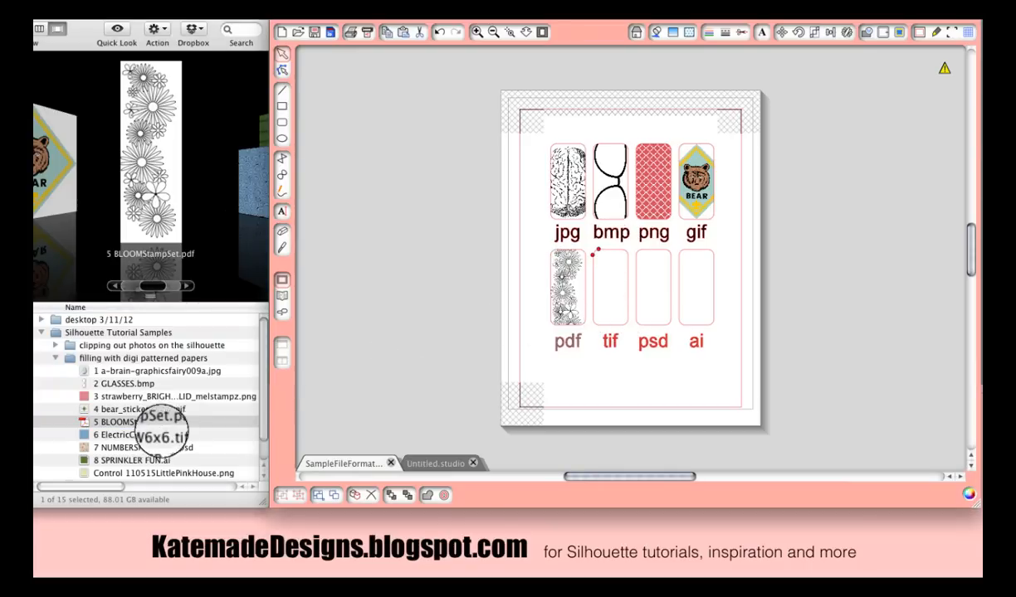
left_click(155, 435)
left_click_drag(154, 435, 604, 305)
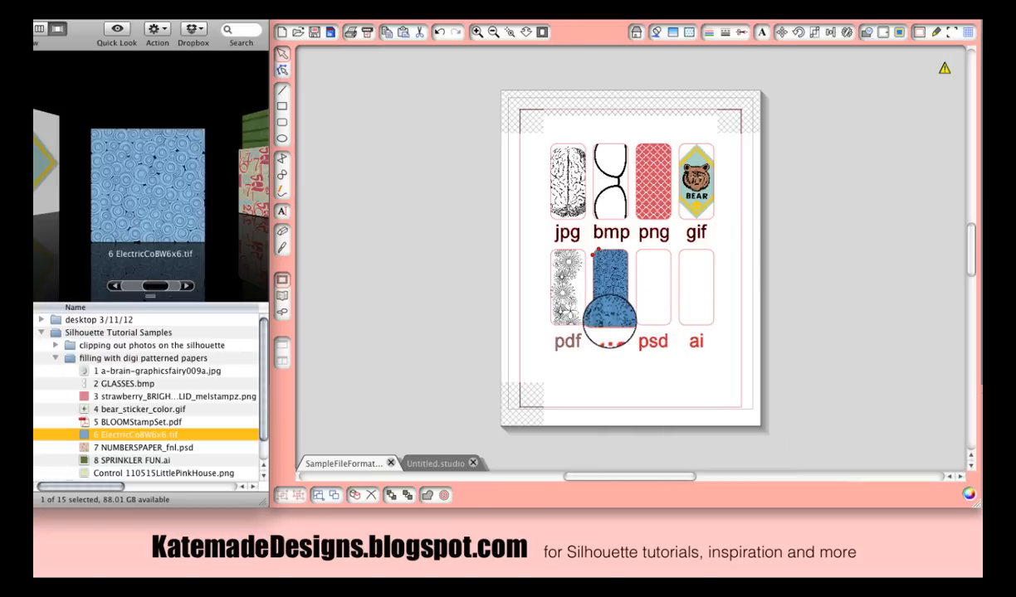
left_click(652, 319)
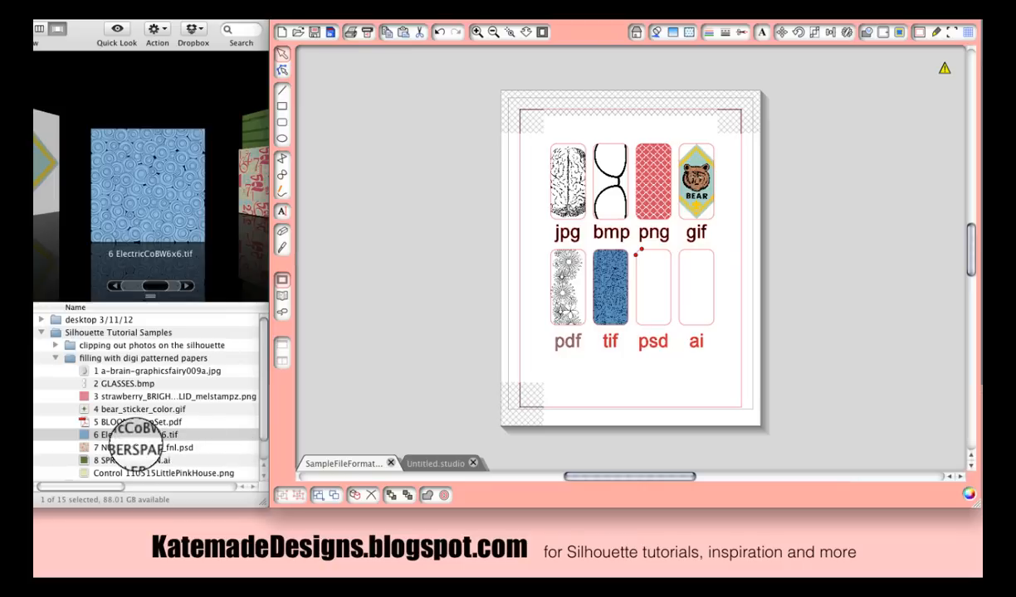
- Drop NUMBERSPAPER_fnl.psd and SPRINKLER FUN.ai into the shapes above psd and ai
left_click(136, 435)
left_click_drag(133, 448, 654, 314)
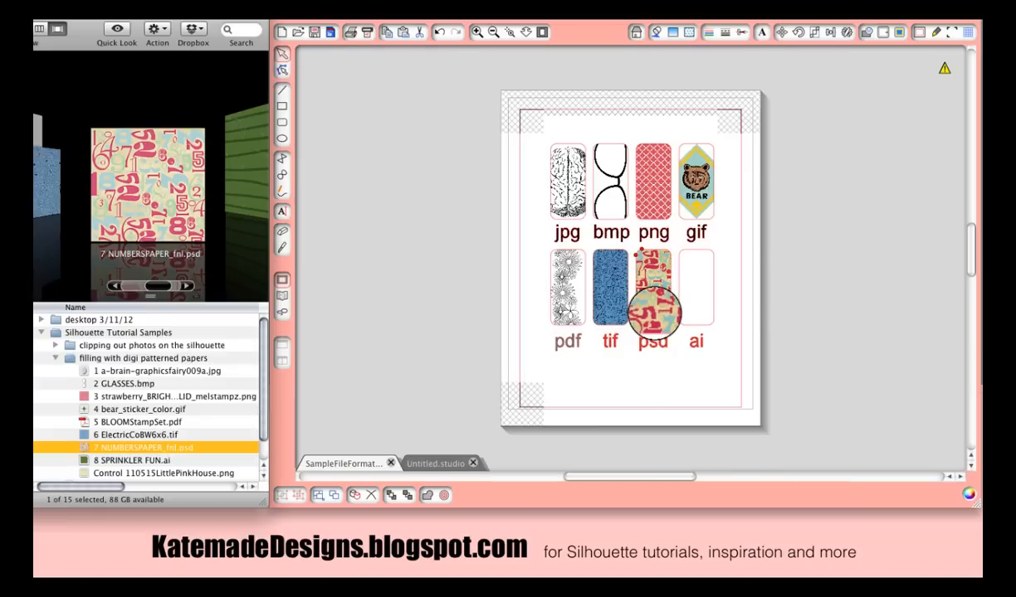
left_click(703, 326)
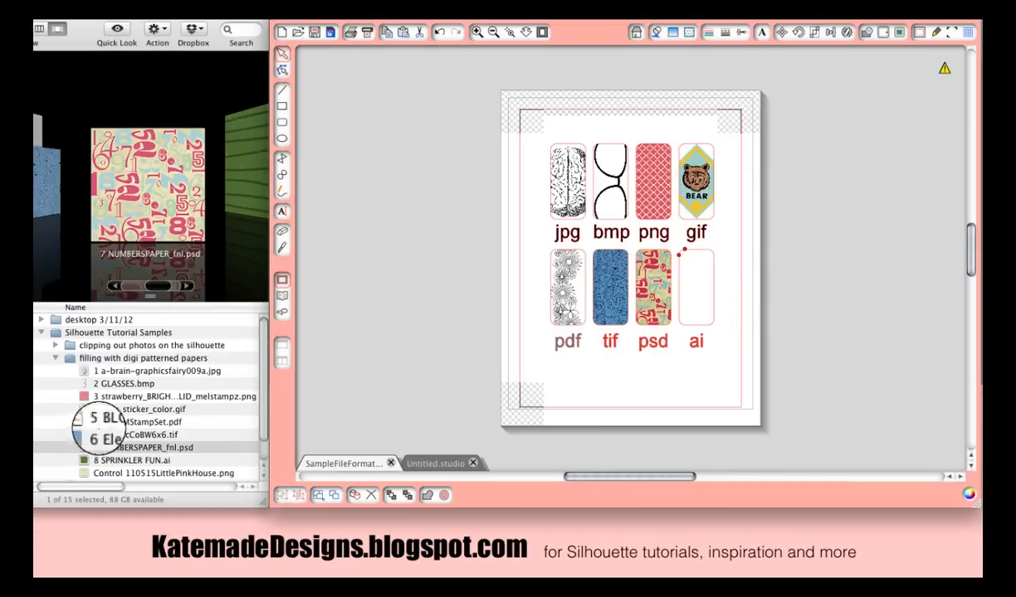
left_click(107, 450)
left_click_drag(120, 461, 703, 309)
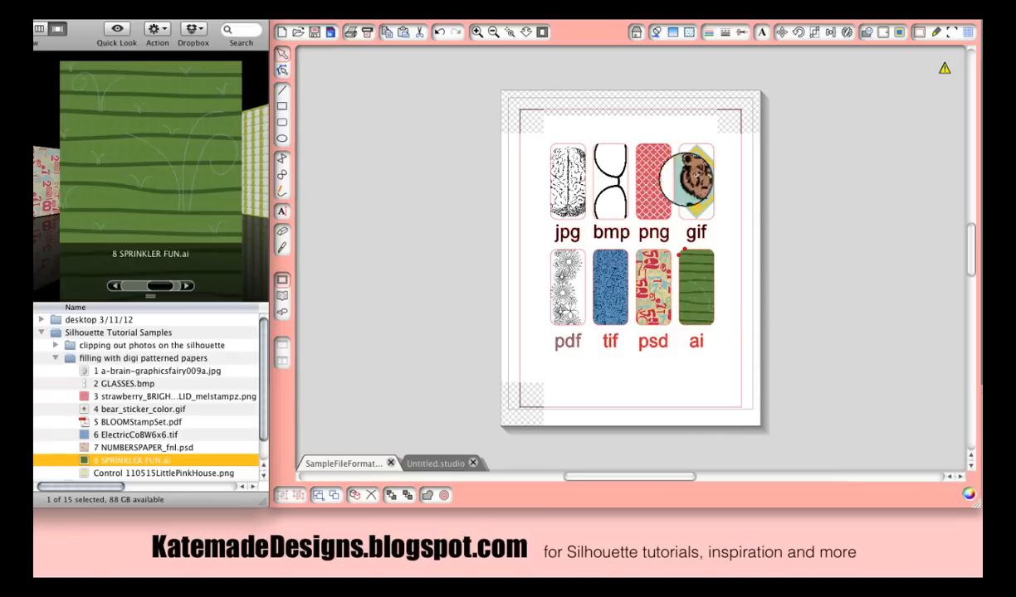
- Select the png-filled shape and stretch it to about 4.36 in wide and taller
left_click(653, 153)
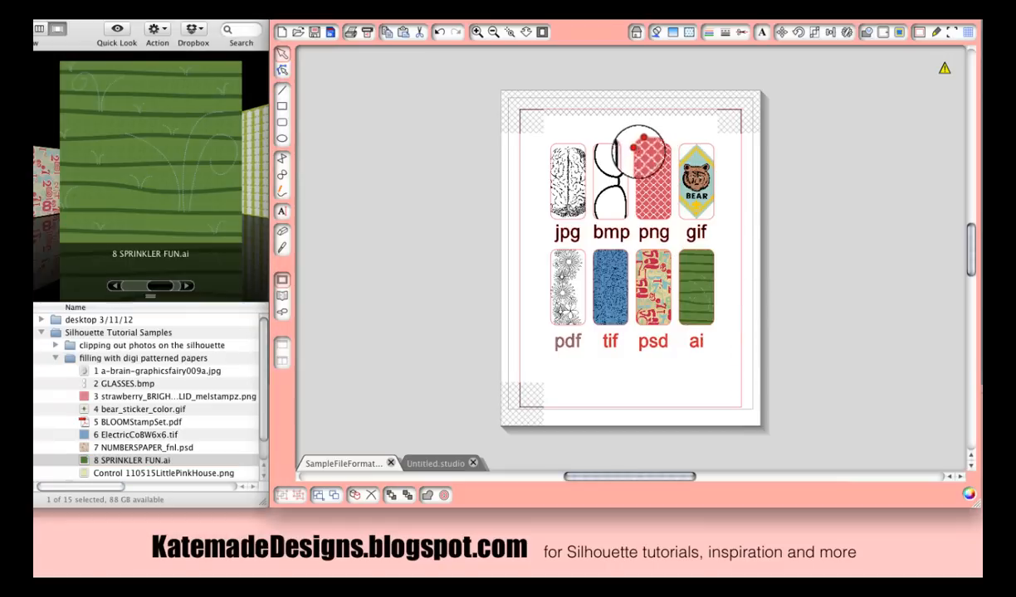
left_click(651, 179)
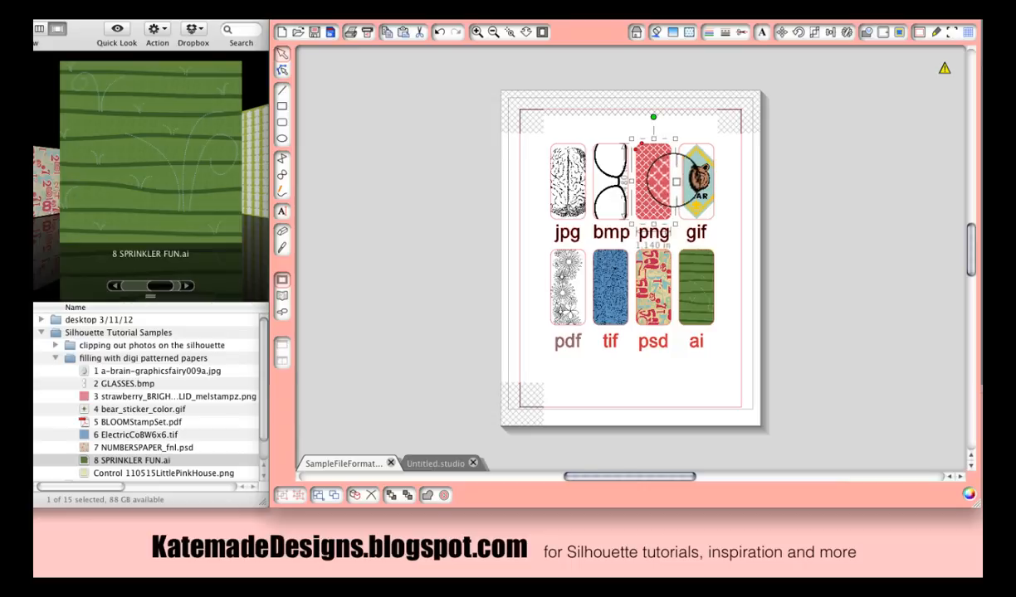
left_click_drag(675, 181, 773, 181)
left_click_drag(702, 222, 711, 340)
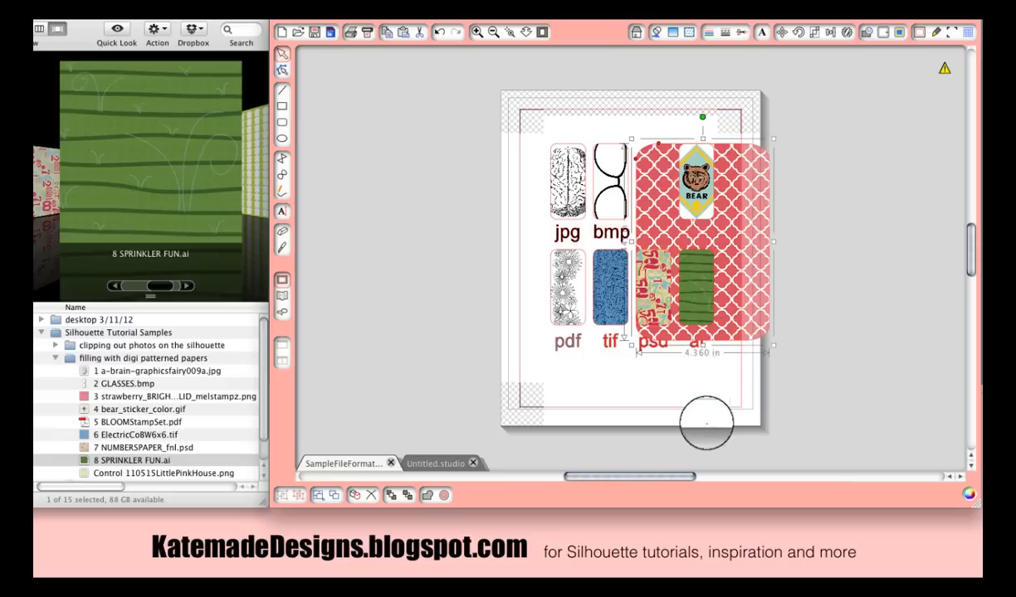
- Switch to the Untitled document with the star and open ElectricCoBW6x6.tif as a new document
left_click(451, 463)
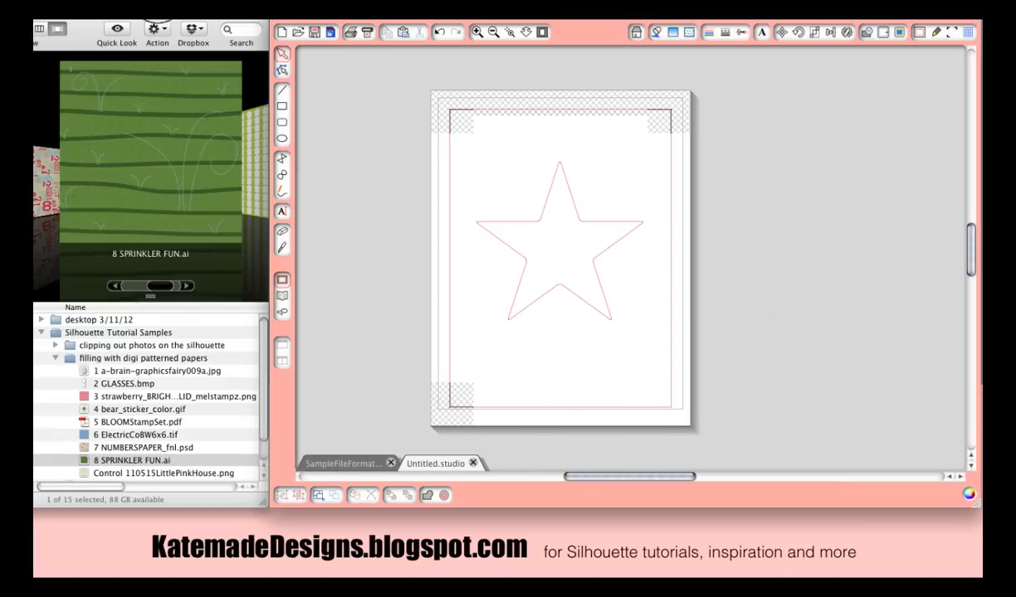
left_click(158, 18)
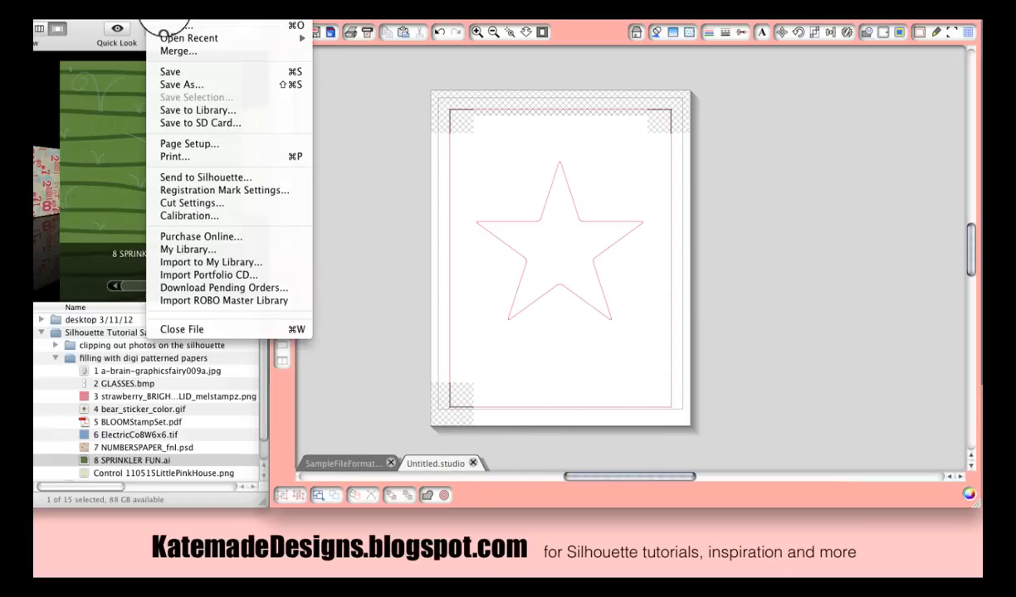
left_click(170, 27)
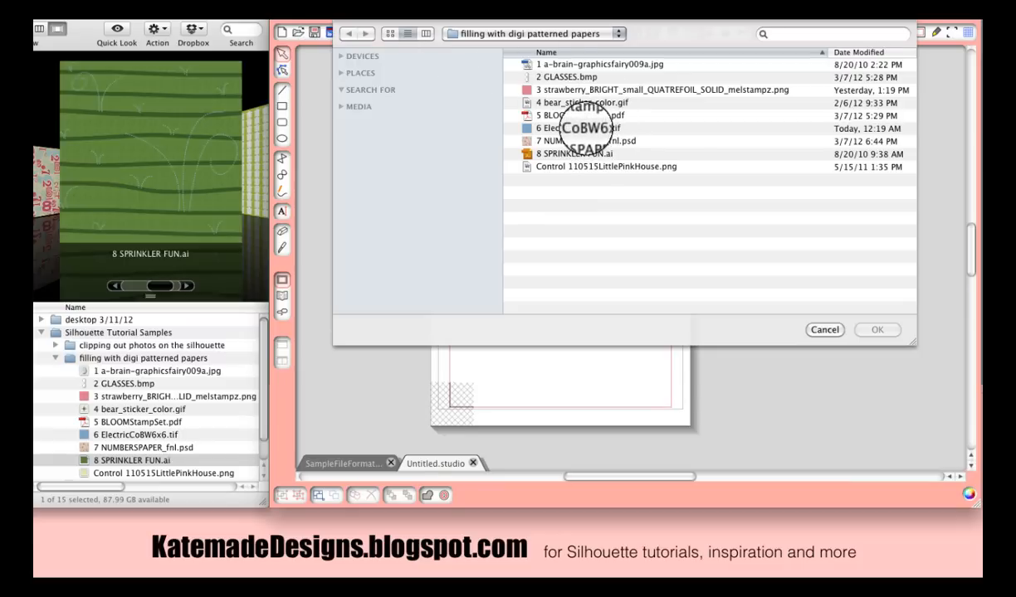
left_click(587, 128)
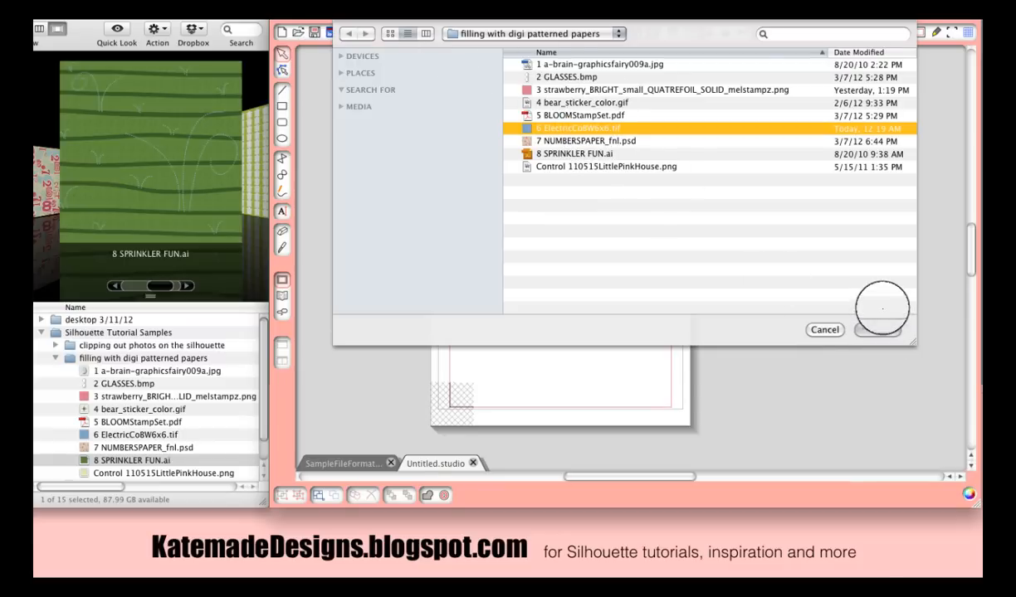
left_click(878, 330)
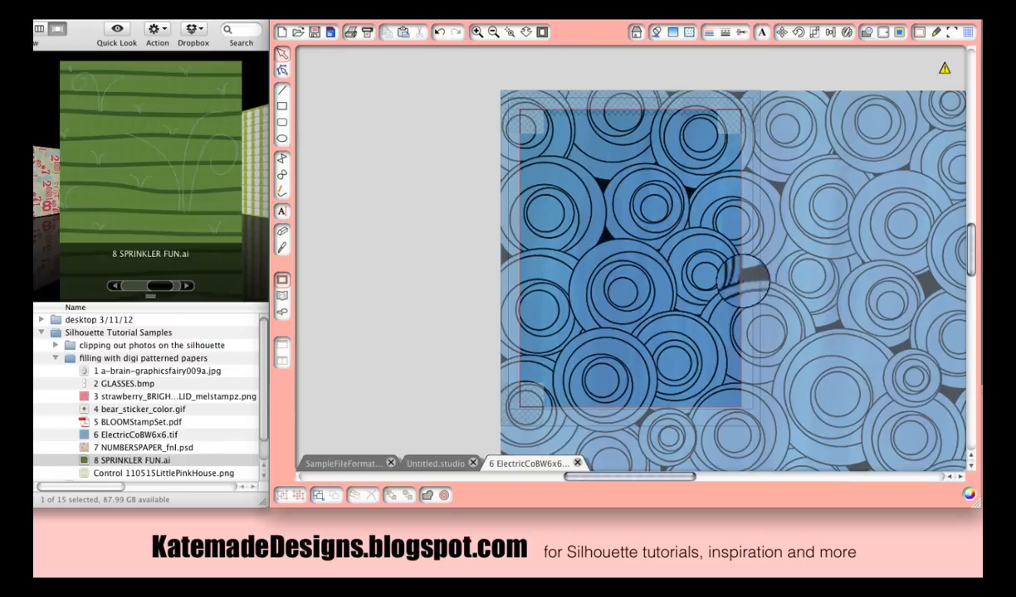
- Scale the opened pattern image to about 6.085 in square and position it within the page
left_click_drag(668, 279, 538, 278)
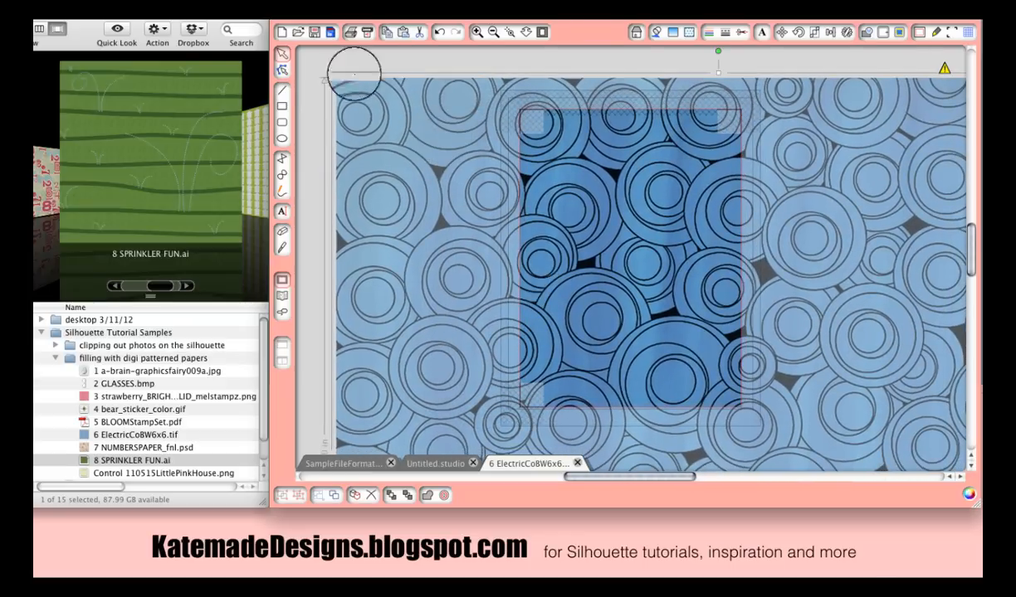
left_click_drag(336, 76, 676, 359)
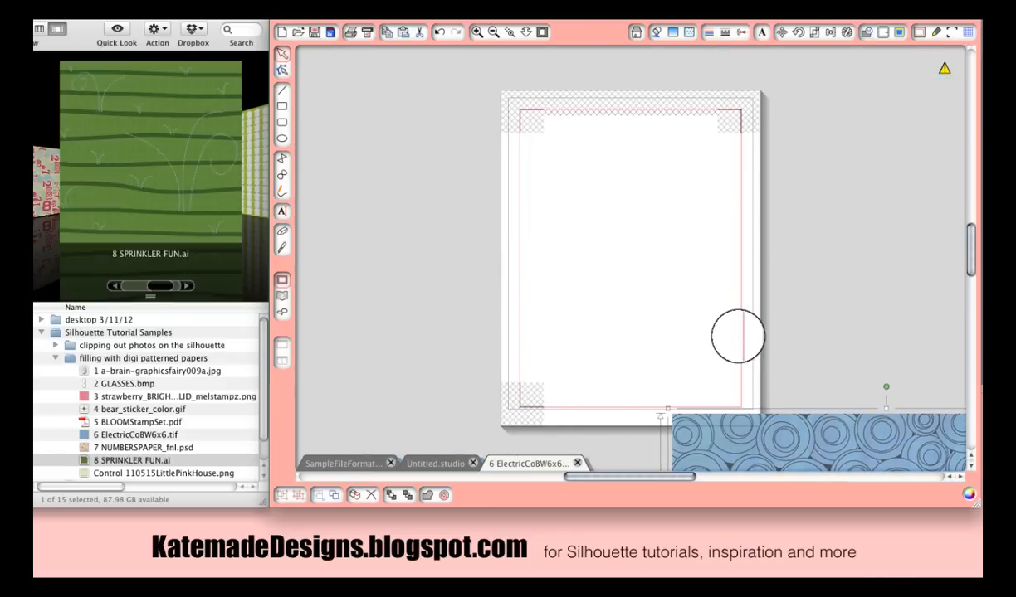
left_click_drag(885, 427, 616, 116)
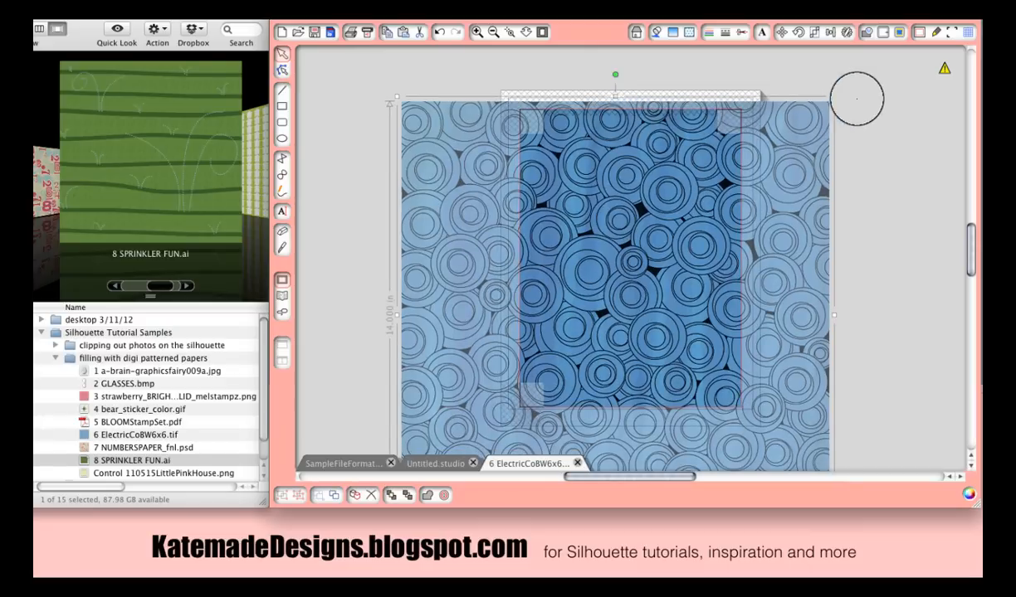
left_click_drag(834, 95, 702, 222)
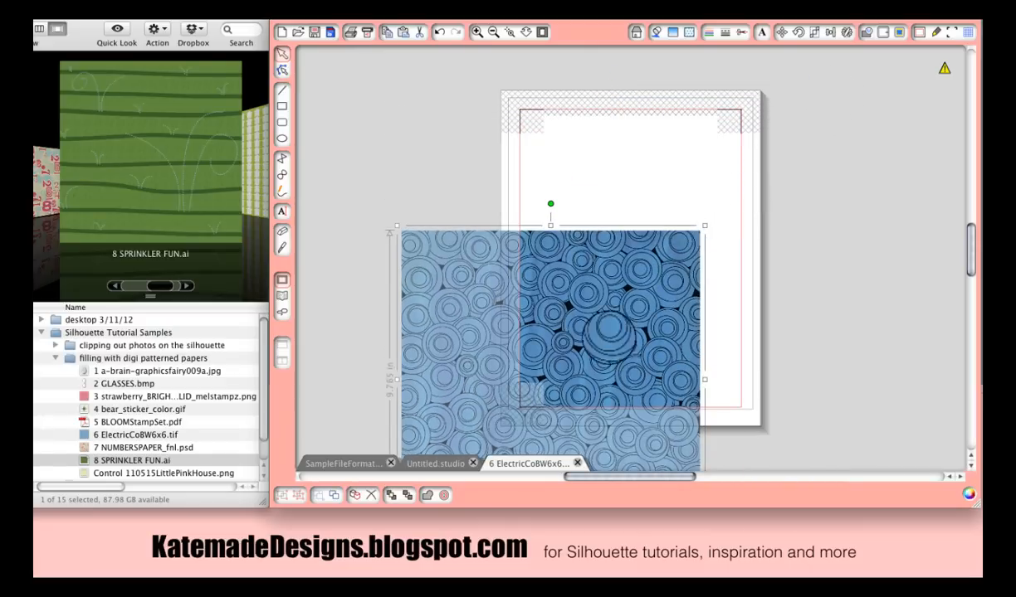
left_click_drag(581, 323, 678, 153)
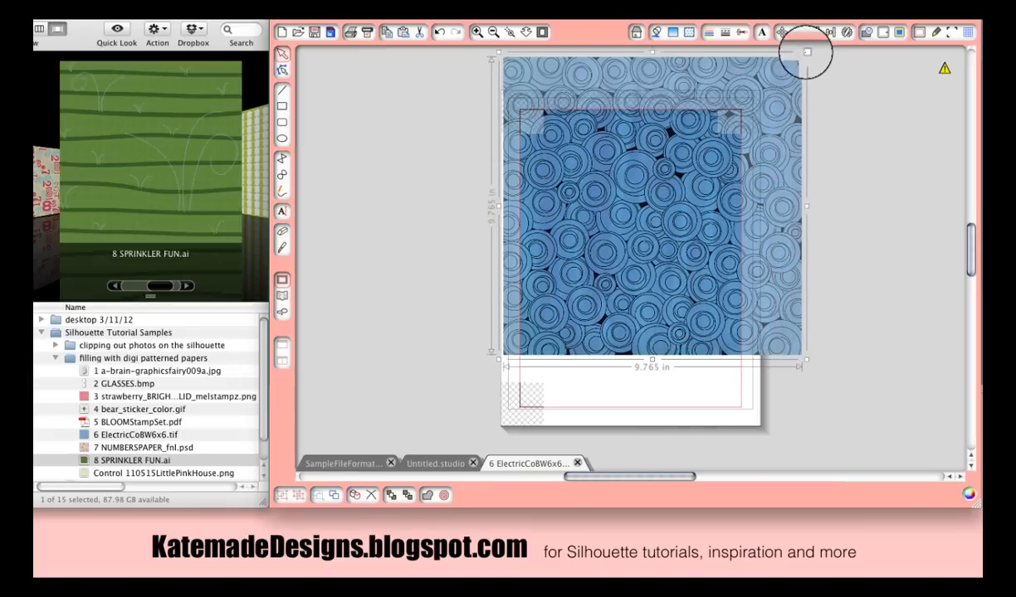
left_click_drag(805, 52, 694, 165)
left_click_drag(612, 308, 650, 307)
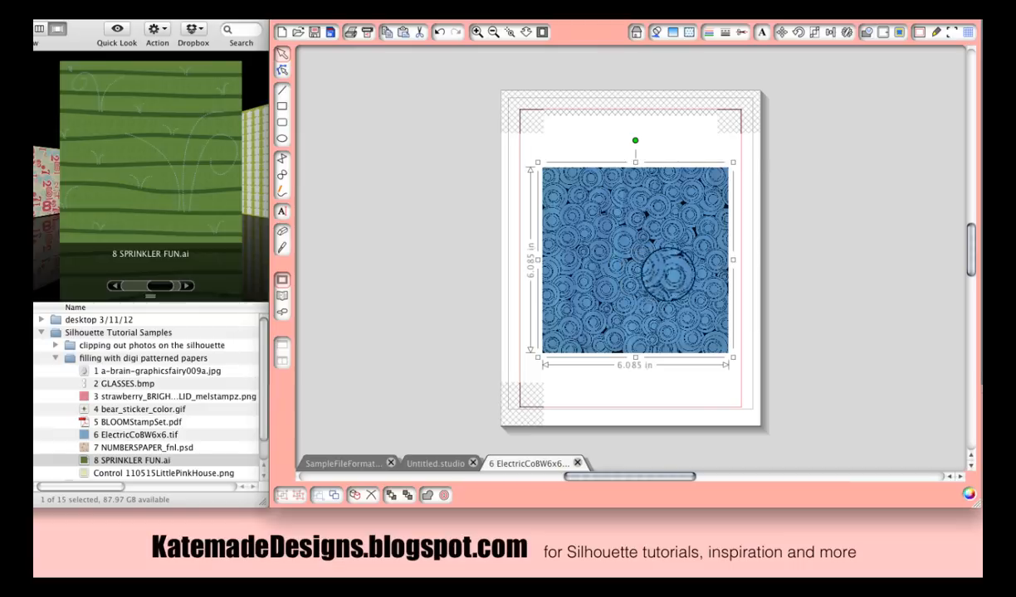
left_click(707, 142)
mouse_move(692, 235)
left_mouse_down()
mouse_move(674, 223)
mouse_move(686, 220)
left_mouse_up()
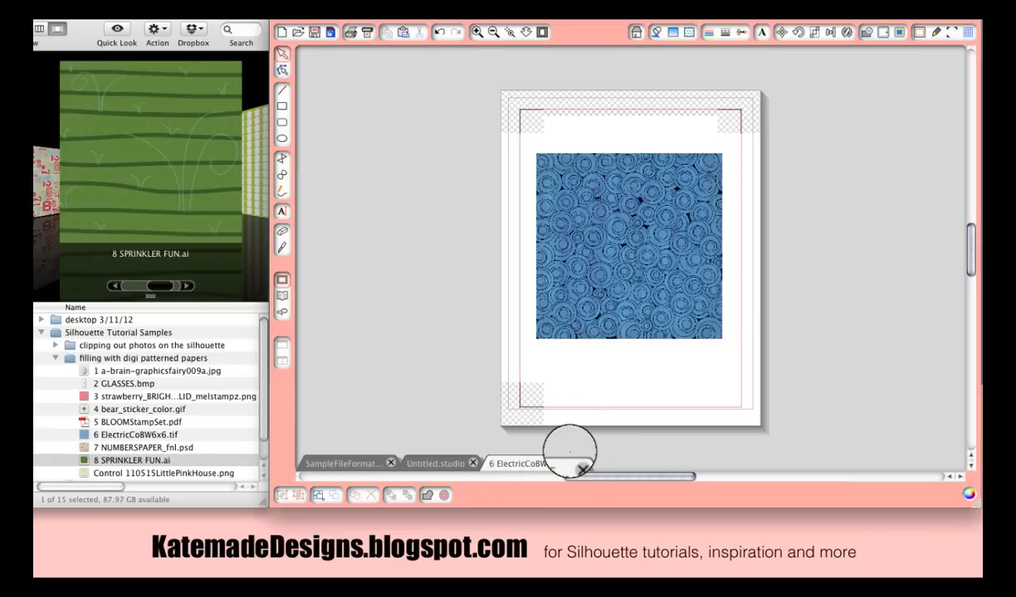
- Copy the pattern image and paste it into the Untitled document with the star
left_click(621, 323)
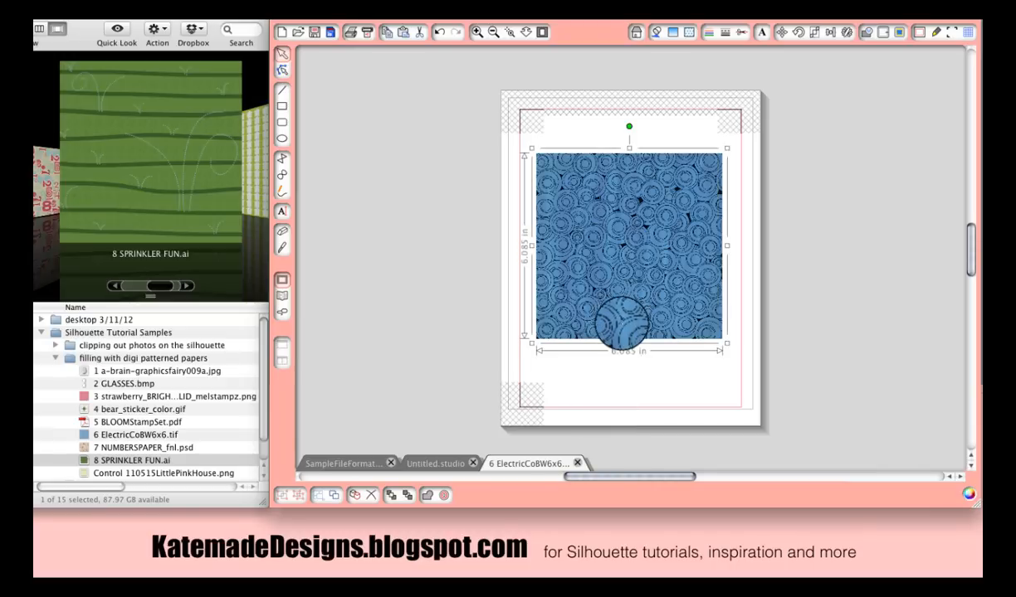
key("super+c")
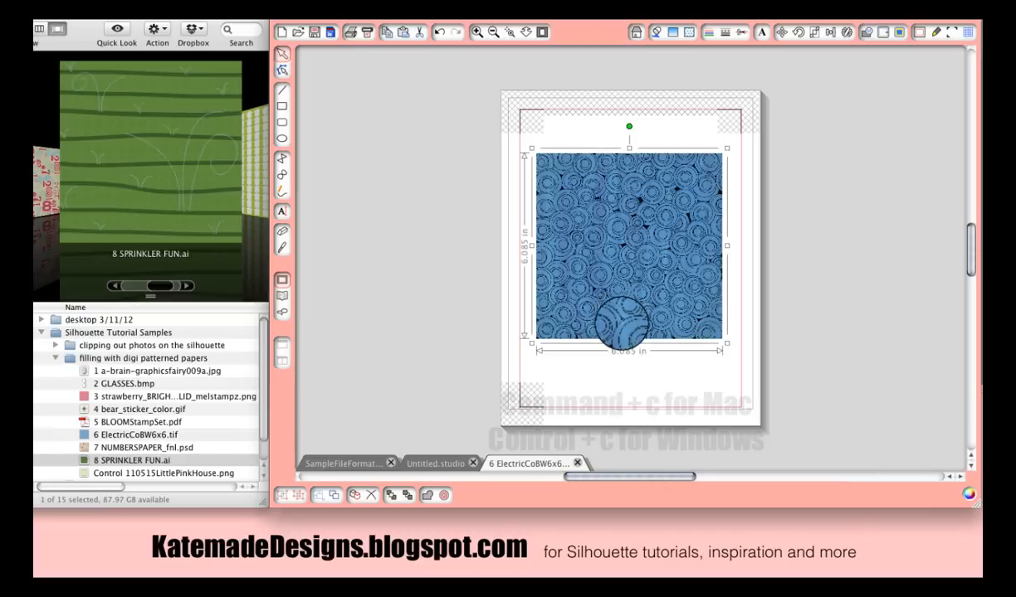
left_click(439, 463)
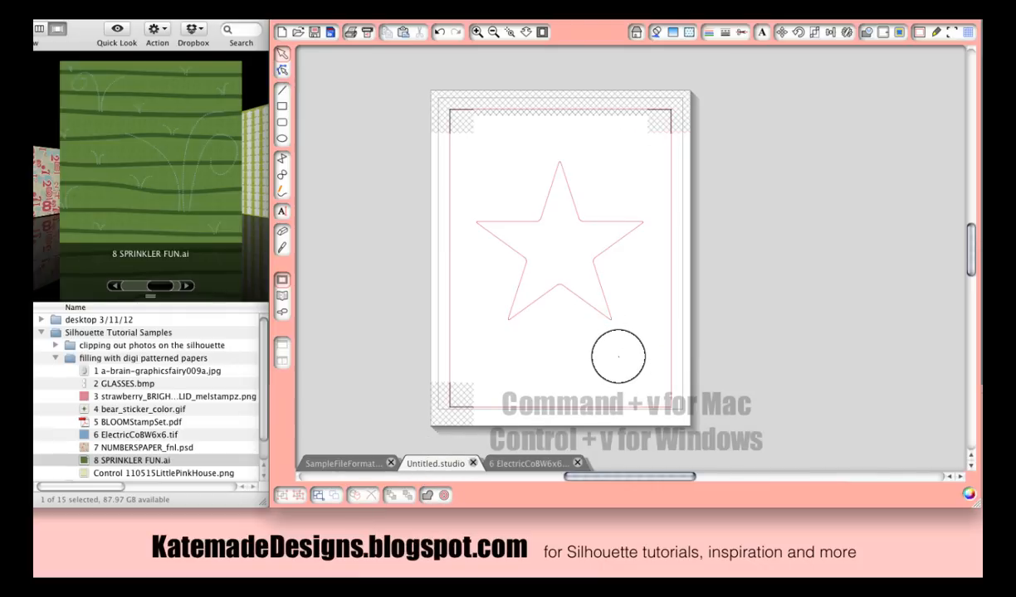
key("super+v")
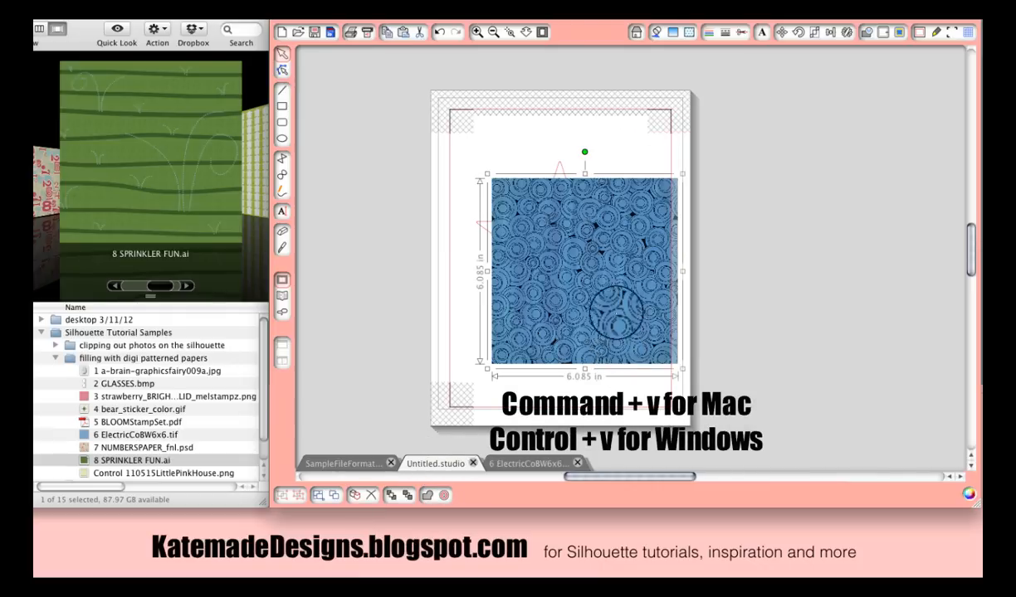
- Move the pasted pattern image up on the page and send it backward behind the star
left_click_drag(619, 309, 590, 279)
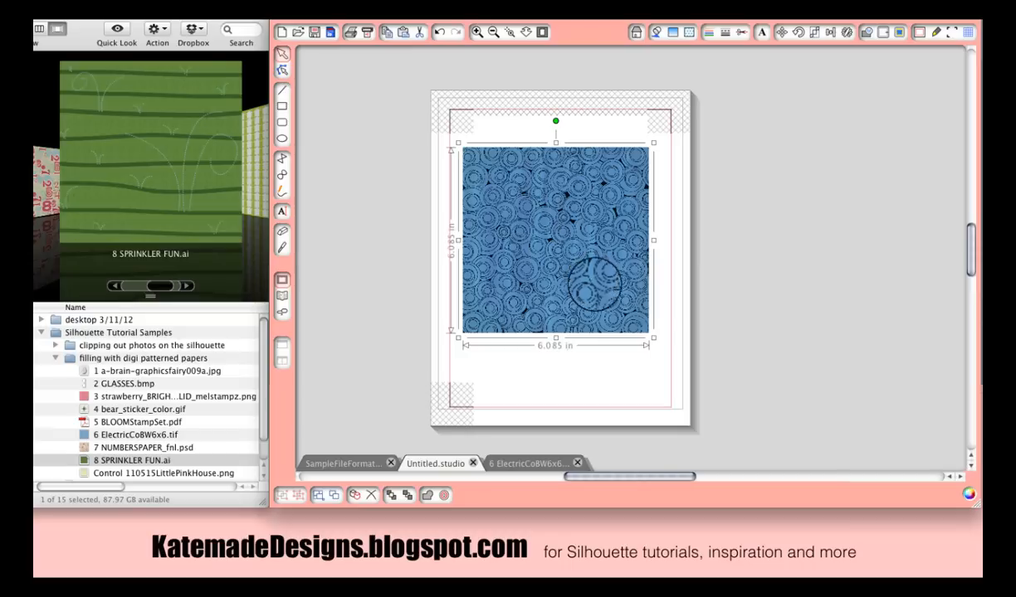
right_click(622, 320)
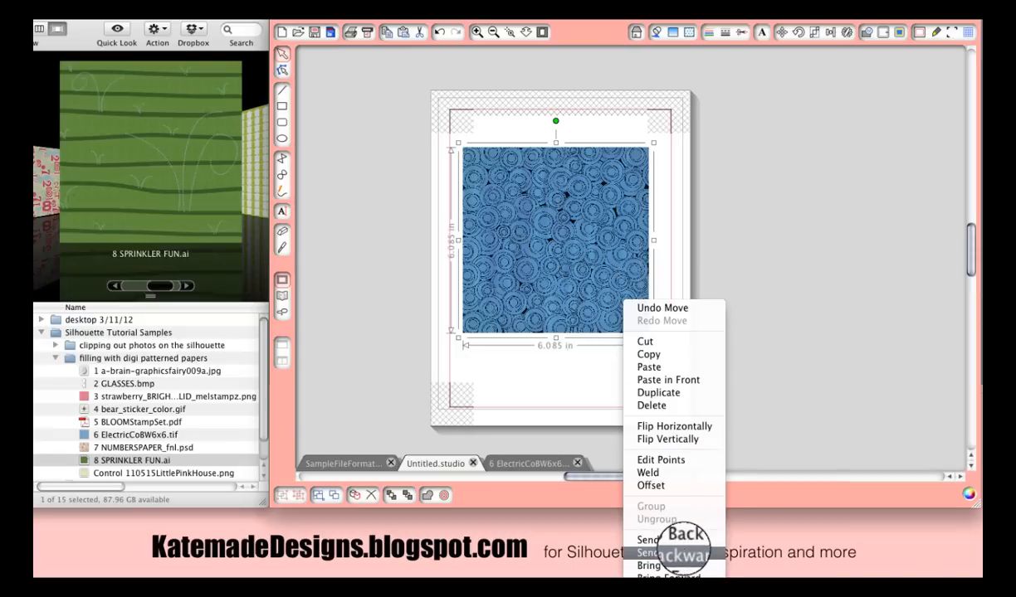
left_click(676, 552)
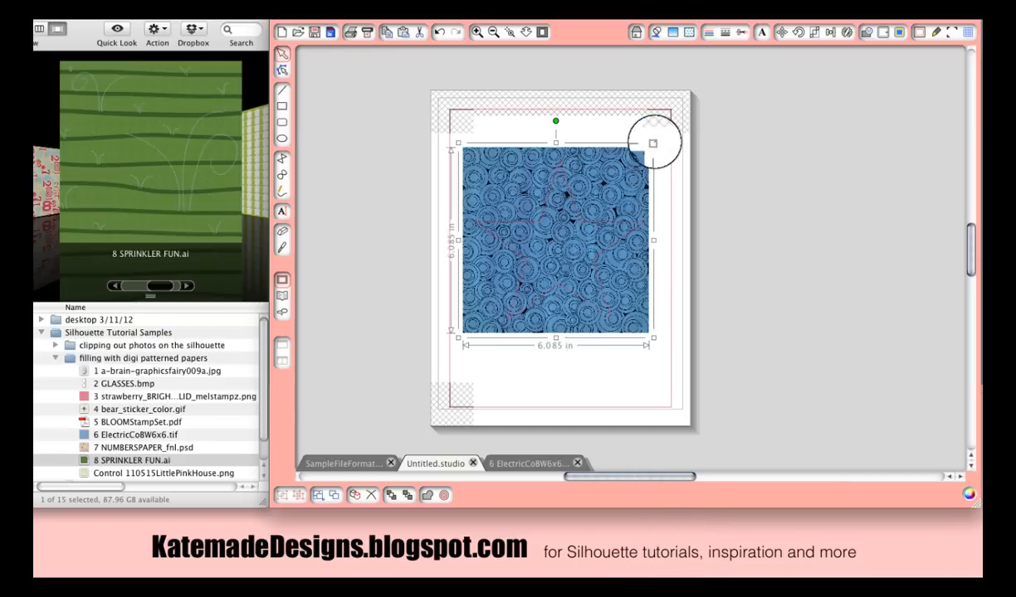
- Resize the pattern image to about 6.645 in square and position it so it covers the whole star
left_click_drag(653, 143, 639, 153)
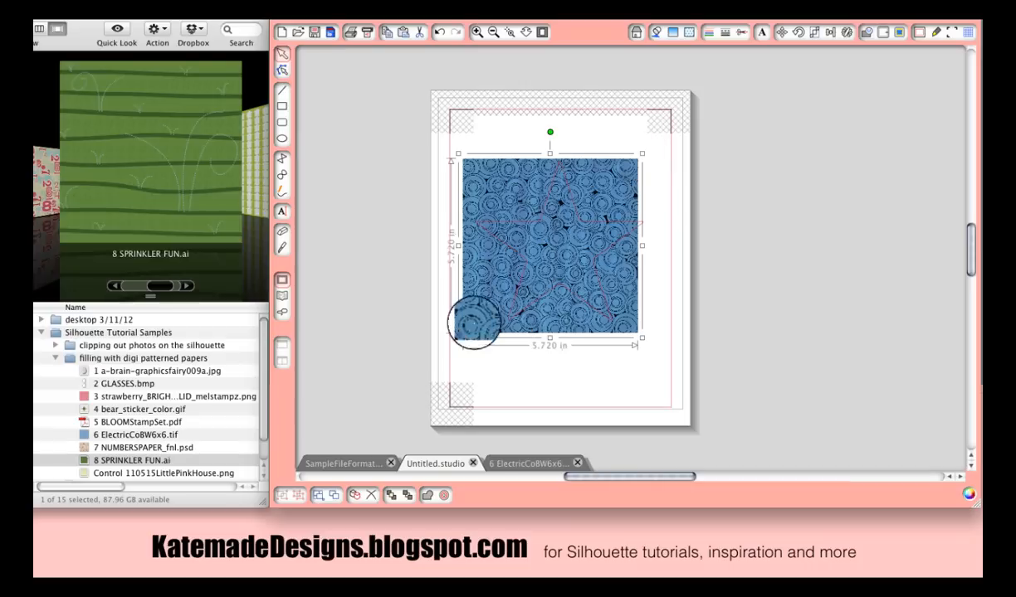
left_click_drag(470, 304, 475, 318)
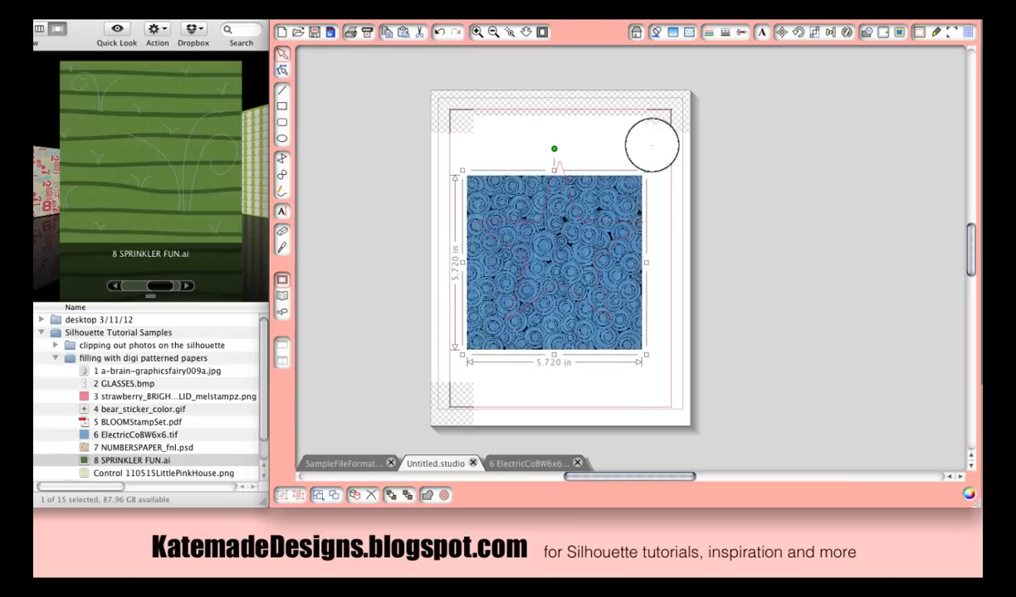
left_click_drag(644, 172, 674, 144)
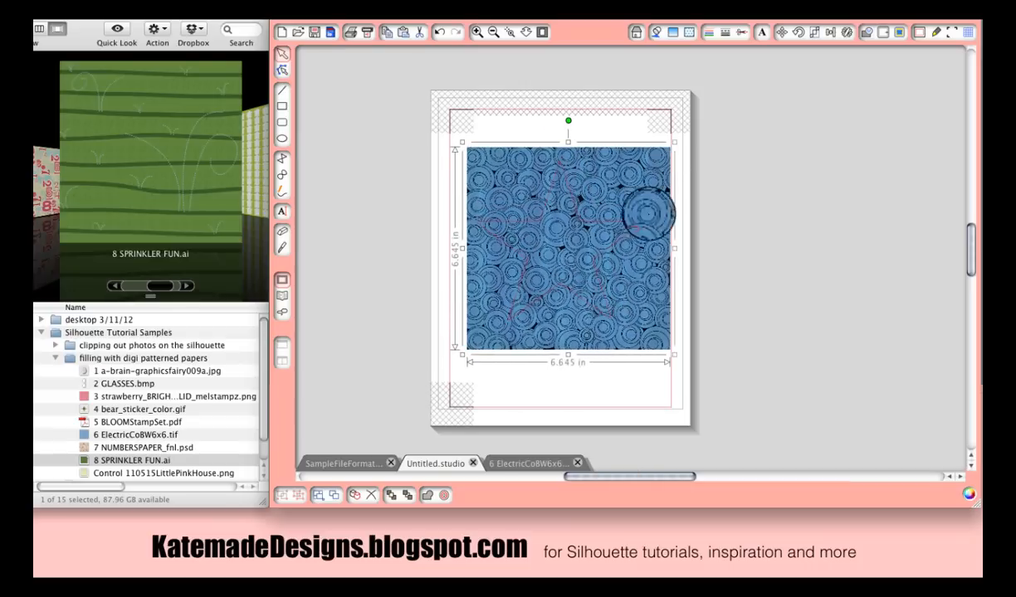
left_click_drag(562, 259, 555, 269)
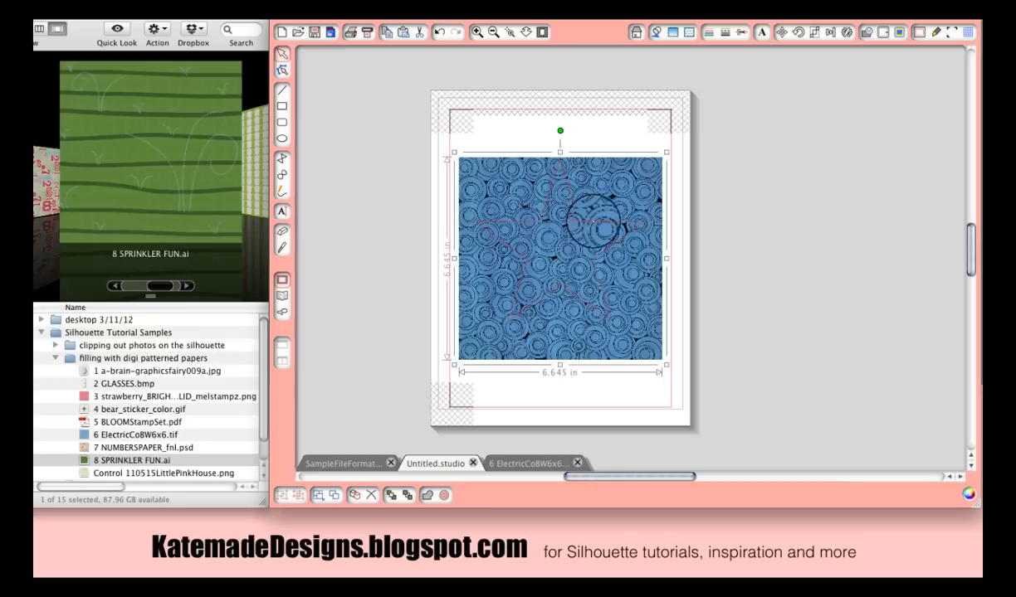
- Select both the pattern and the star and crop the pattern to the star shape
left_click(668, 143)
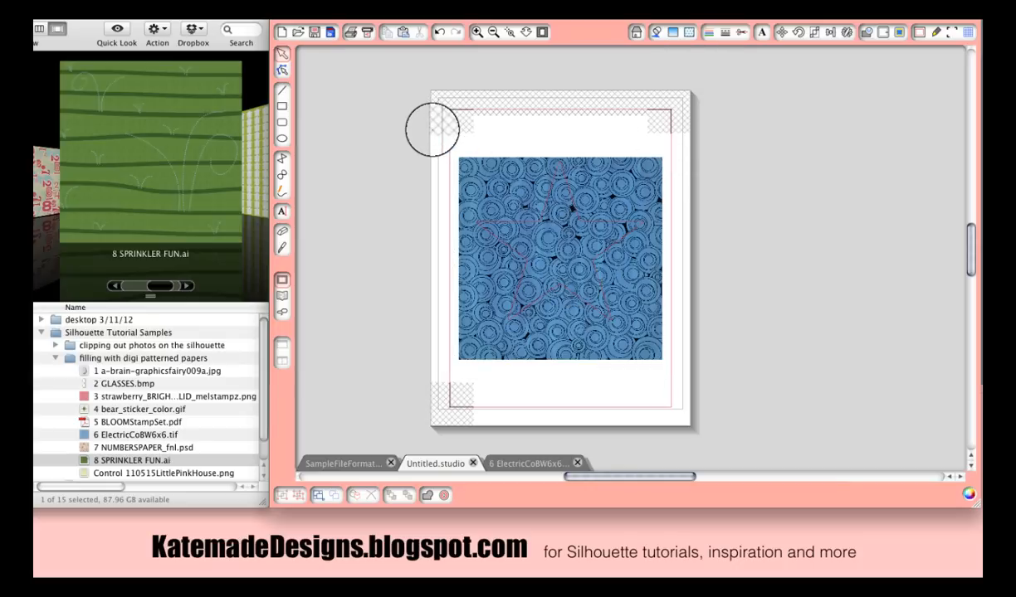
left_click_drag(431, 127, 730, 409)
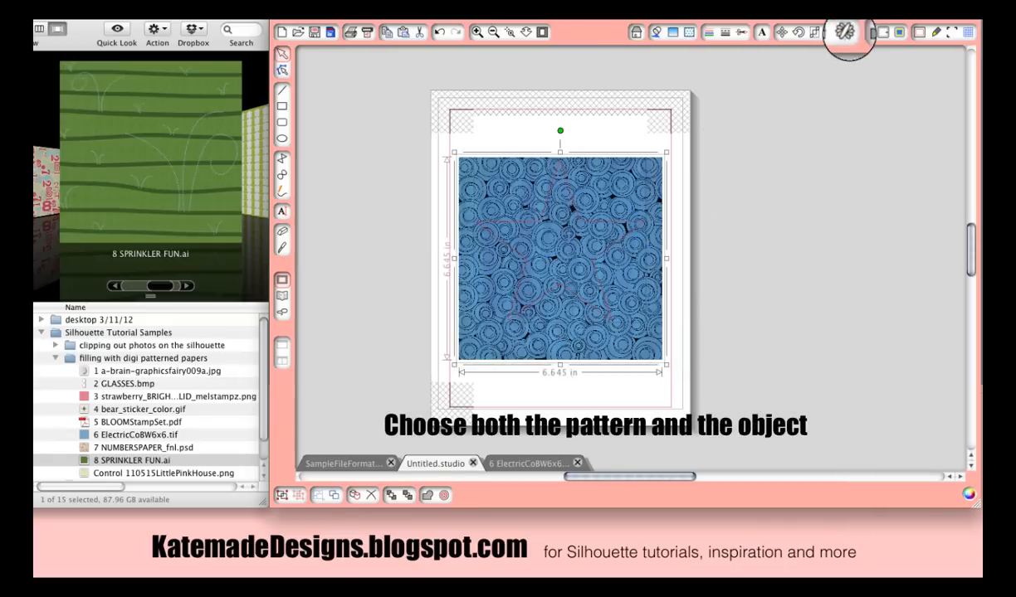
left_click(865, 32)
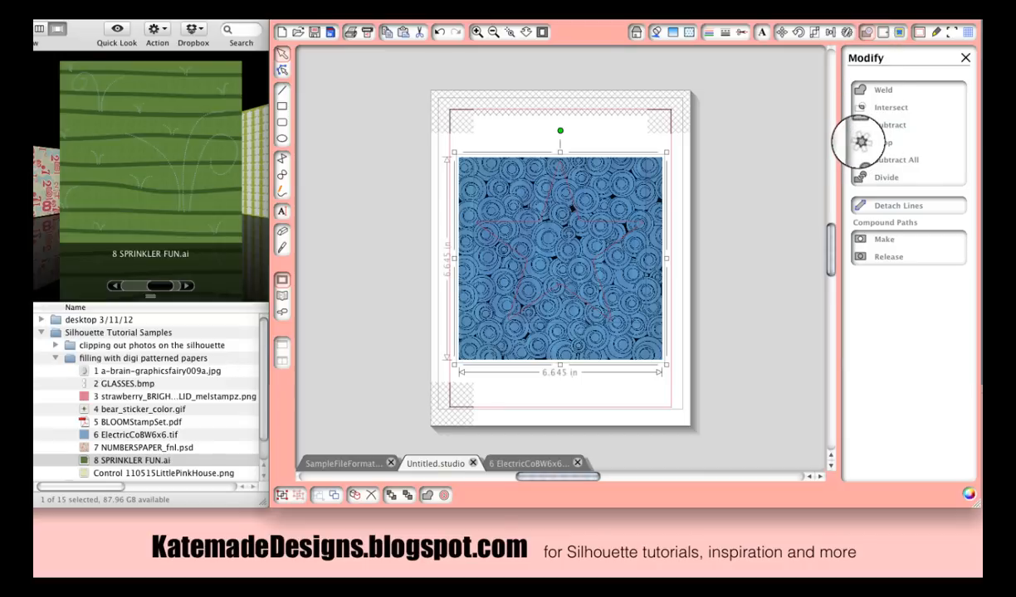
left_click(862, 142)
left_click(646, 283)
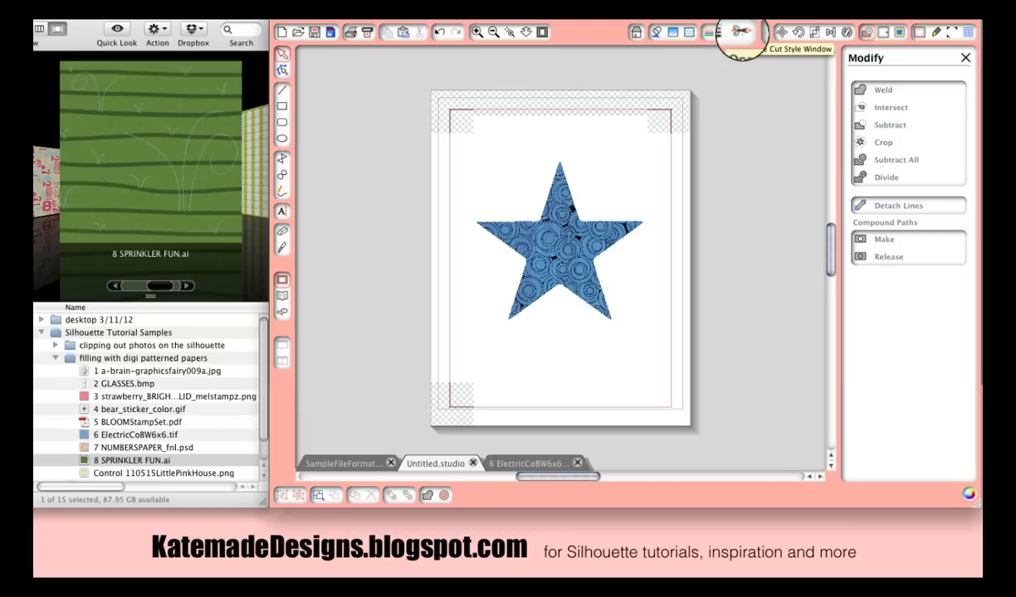
- Set the cut style of the pattern-filled star to Cut Edge
left_click(547, 214)
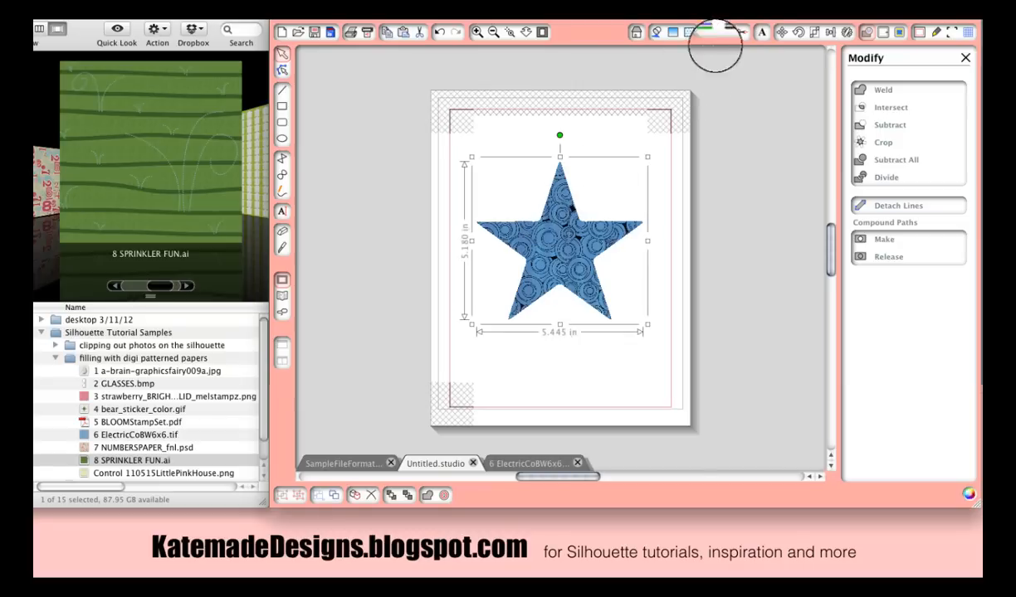
left_click(741, 33)
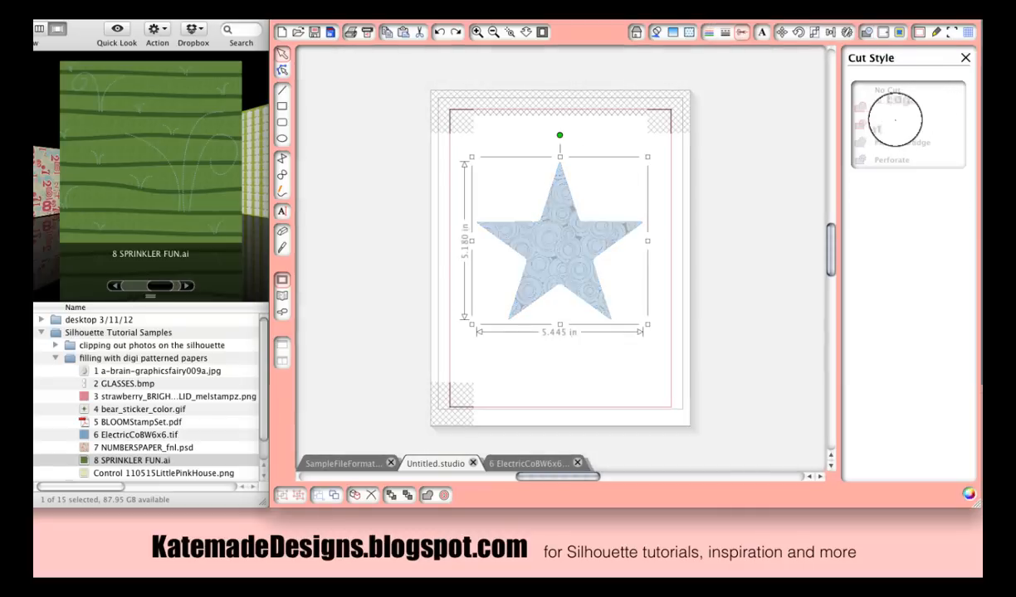
left_click(884, 107)
left_click(693, 226)
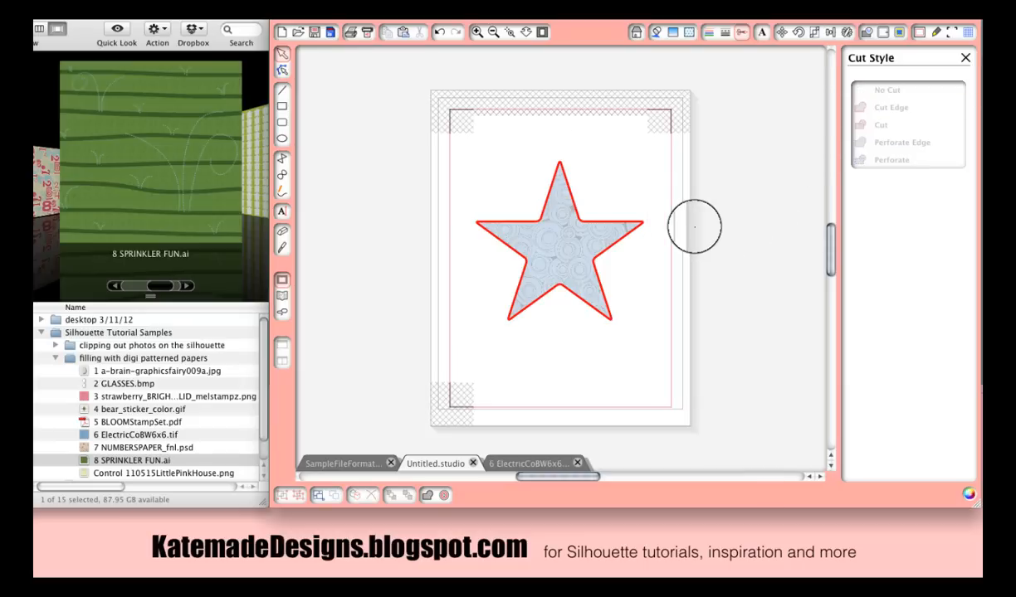